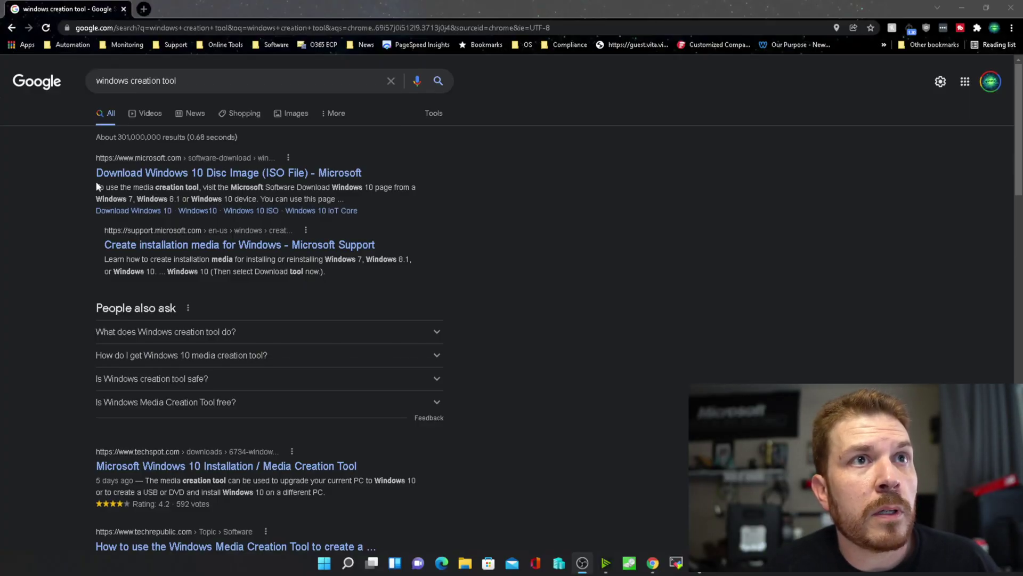
Open Microsoft's 'Download Windows 10 Disc Image (ISO File)' search result
click(152, 174)
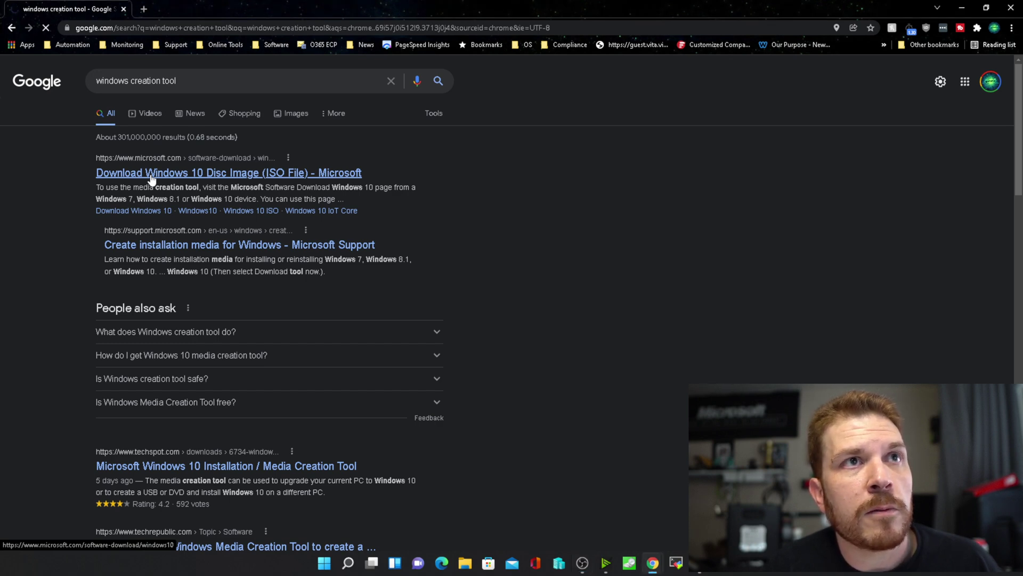
Download the media creation tool, saving MediaCreationTool21H2.exe to Downloads
scroll(353, 268, down, 2)
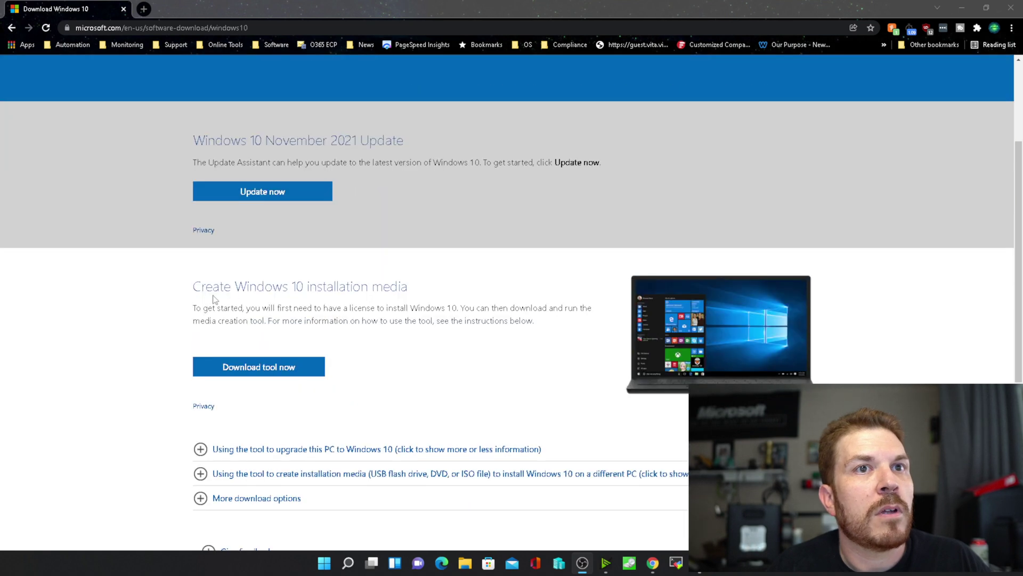
click(312, 369)
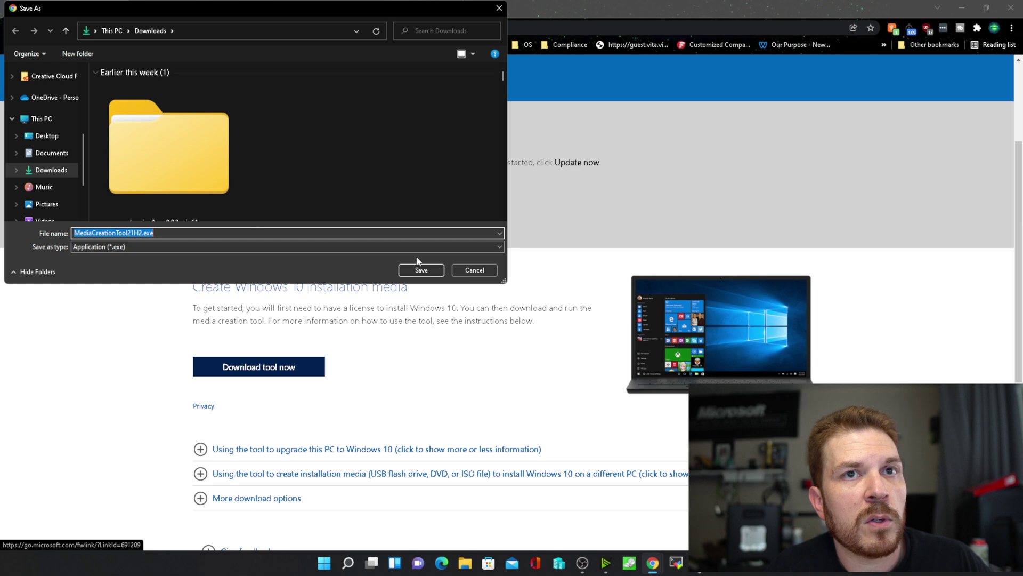
click(421, 270)
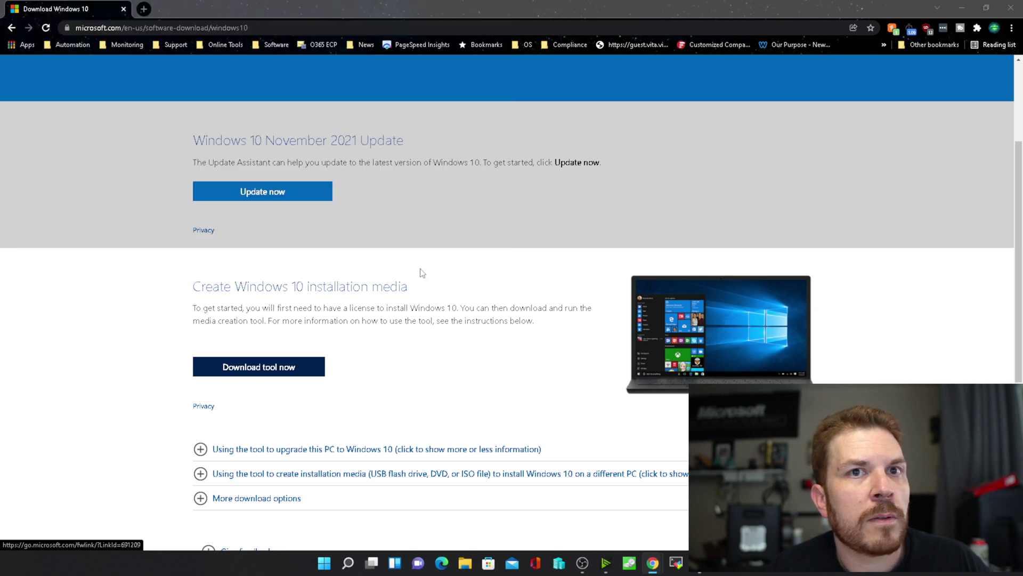
Launch the media creation tool, accept the license and choose to create installation media
click(67, 535)
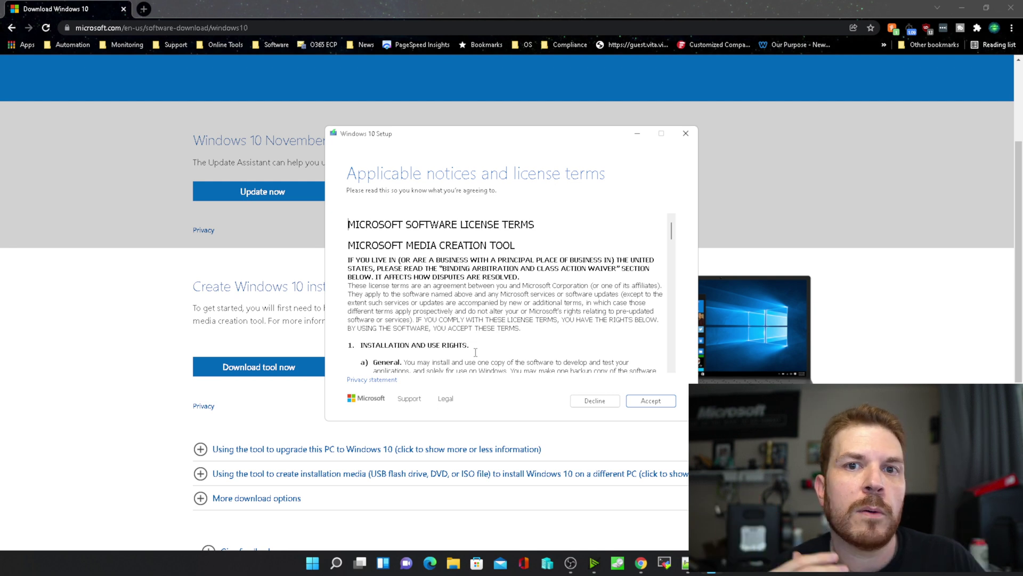
click(652, 402)
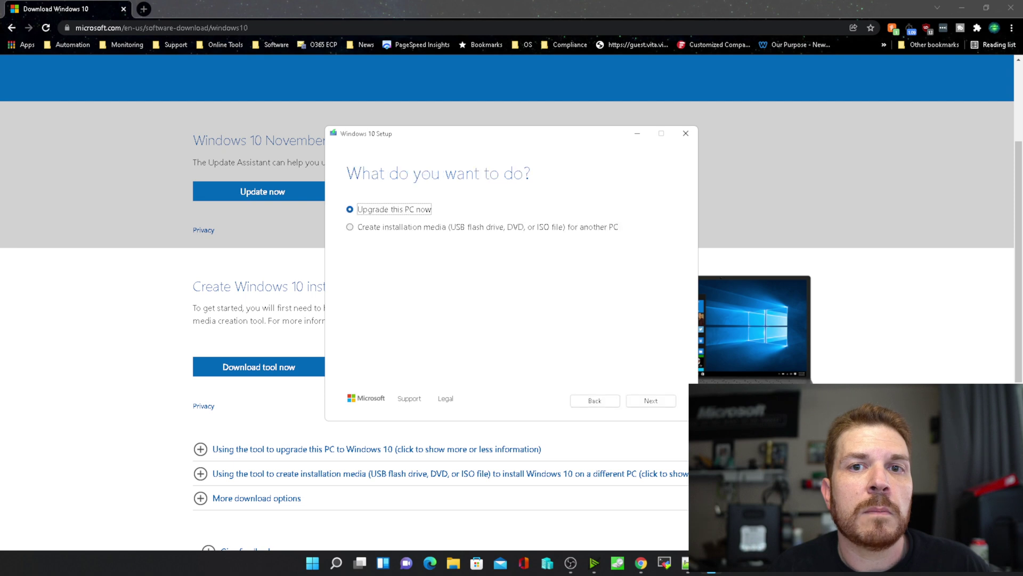
click(350, 227)
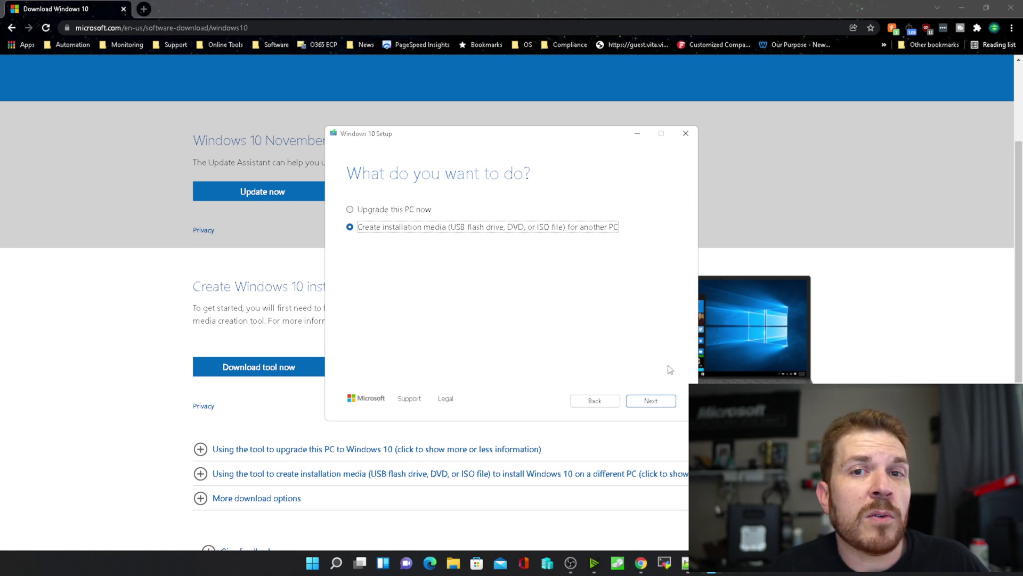
click(661, 403)
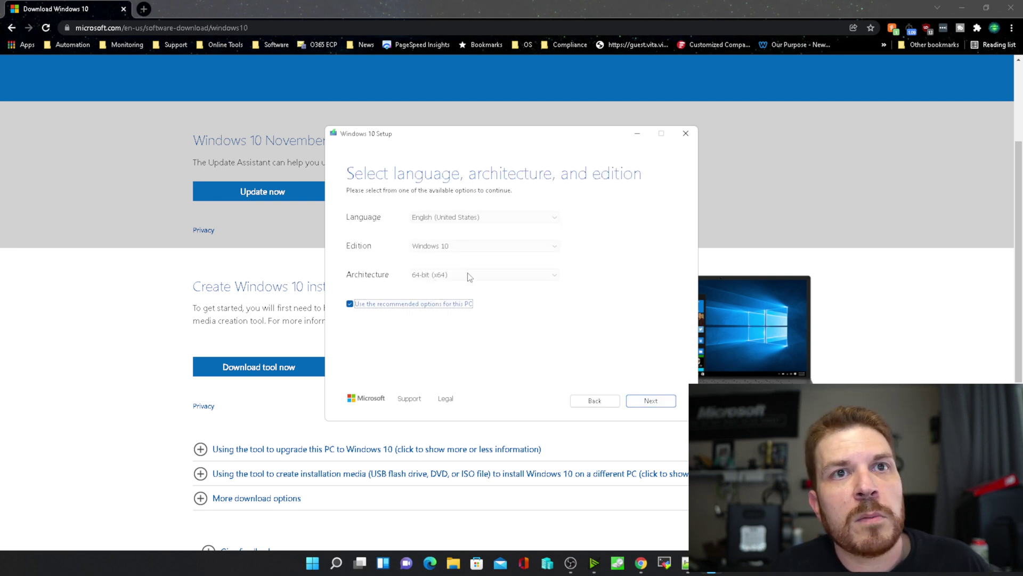
Turn off recommended options and keep English Windows 10, 64-bit (x64)
click(350, 304)
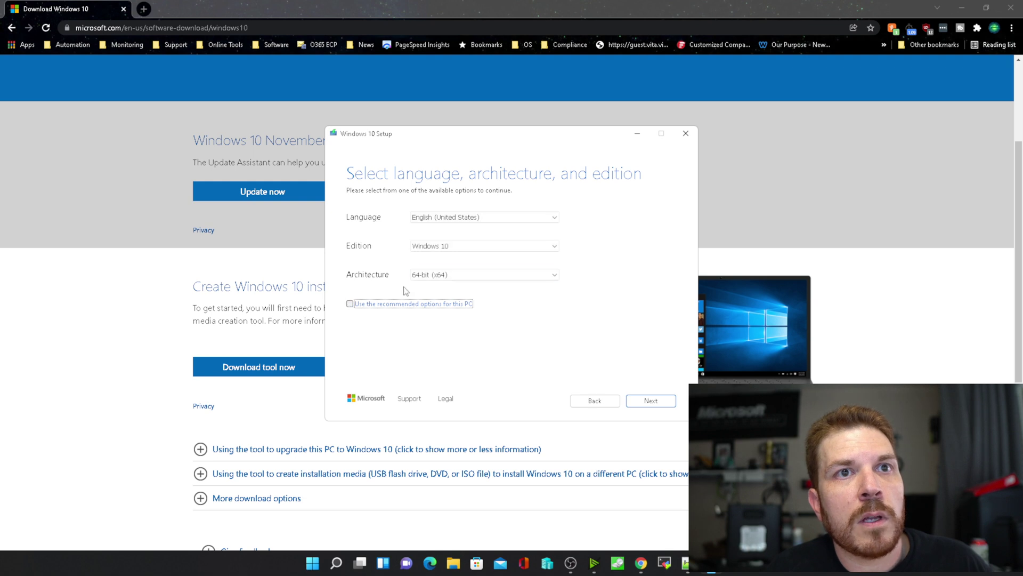
click(450, 276)
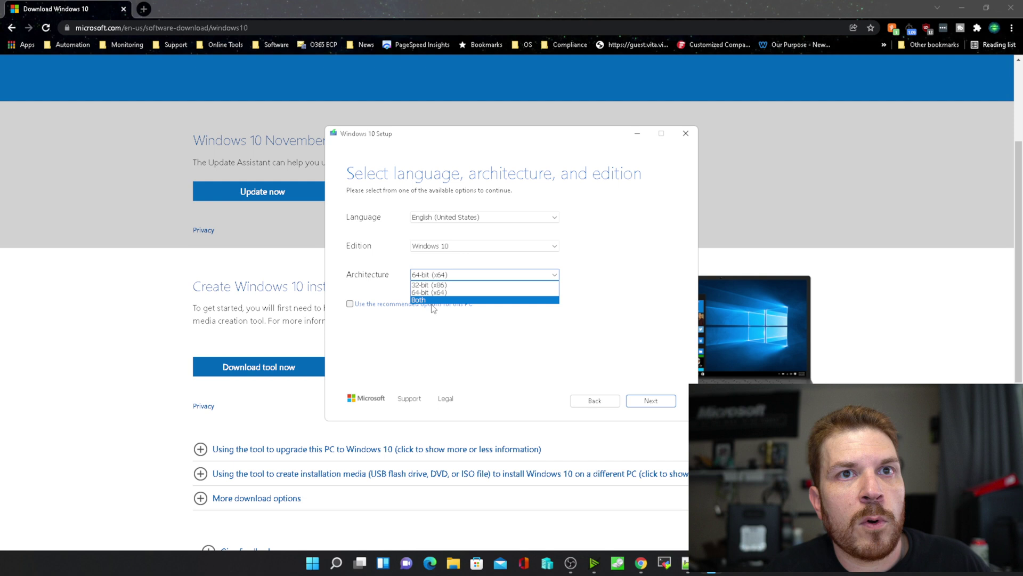
click(520, 326)
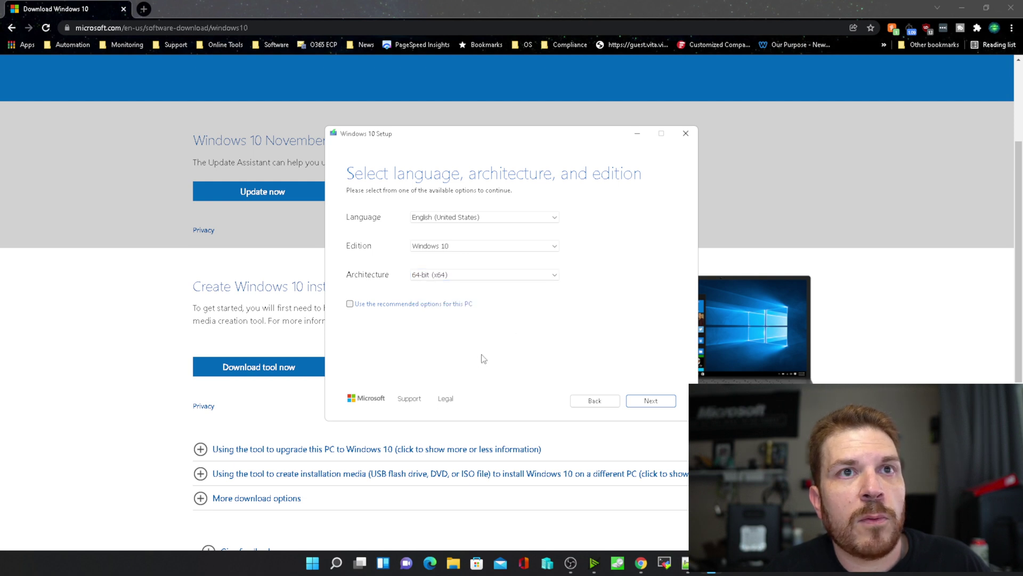
click(650, 400)
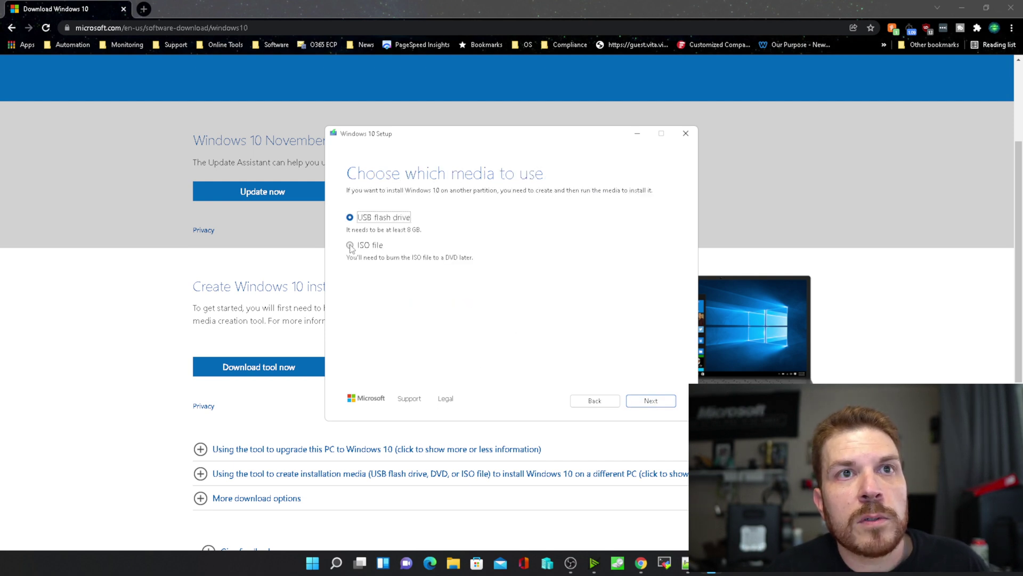
Choose ISO file as the media and name it 'Windows 10 - 21H2.iso'
click(350, 246)
click(657, 404)
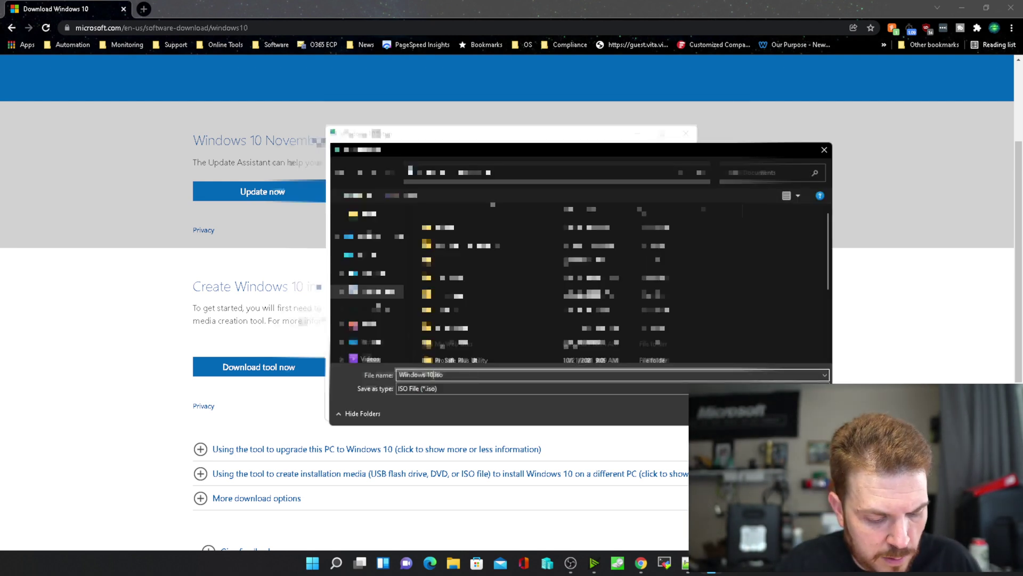
text(21H2)
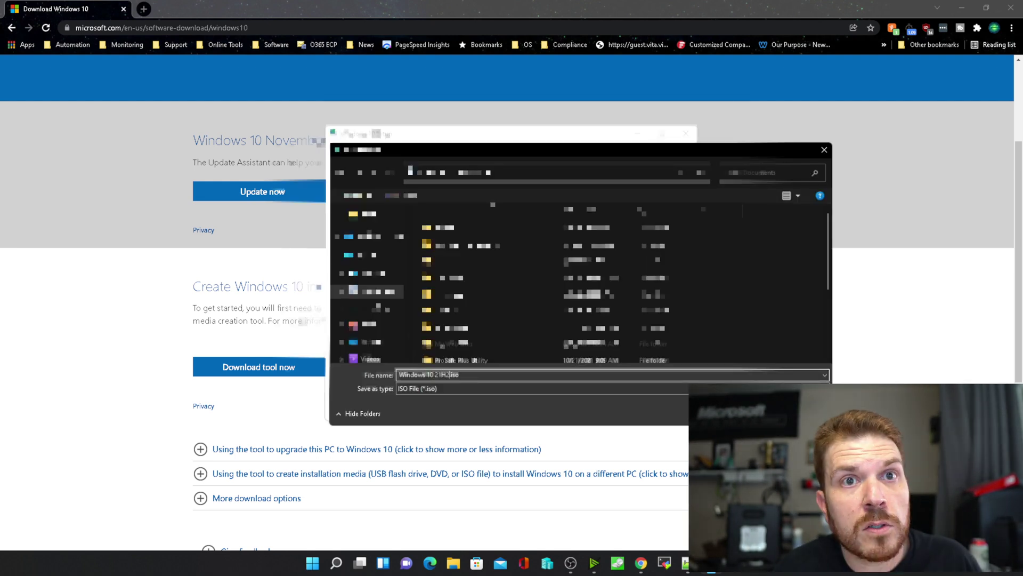
key(Left)
key(Left)
key(Left)
key(Left)
text(-)
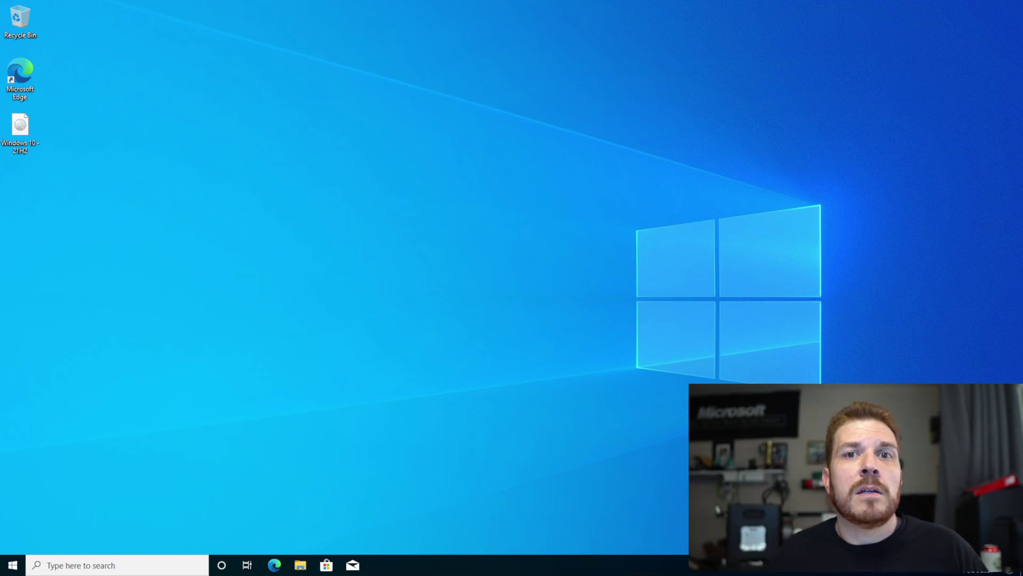
key(super+r)
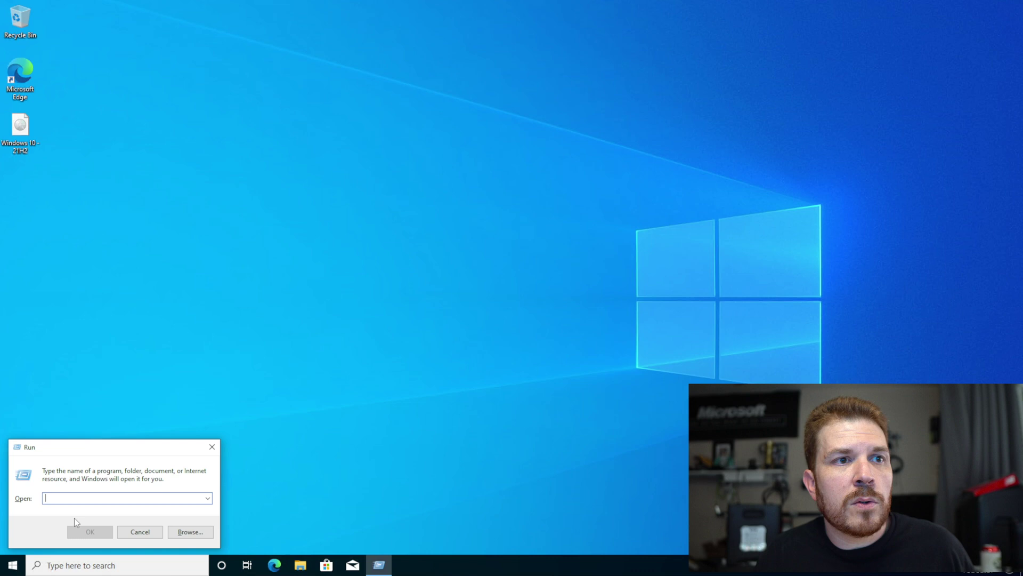
text(winver)
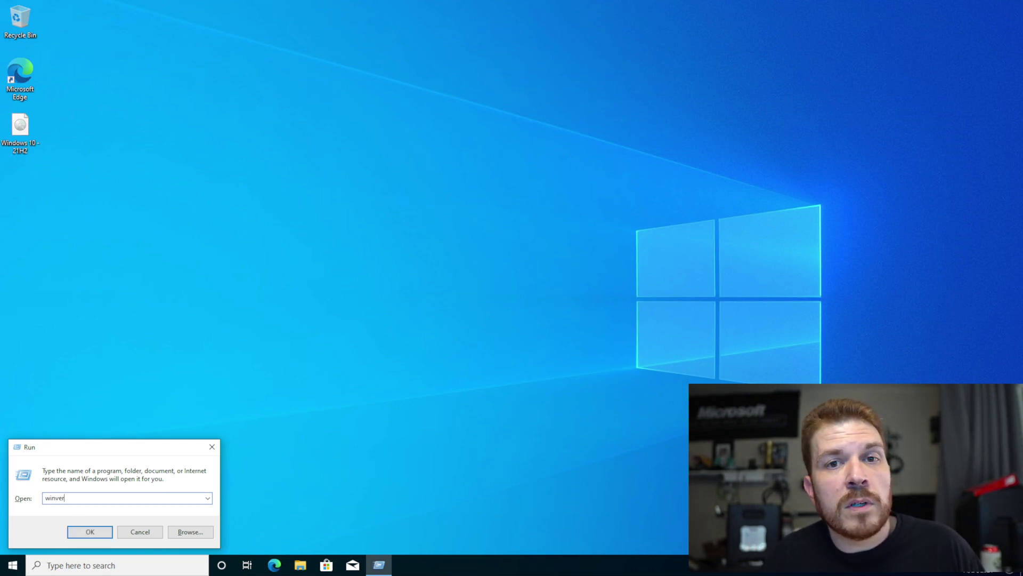
key(Return)
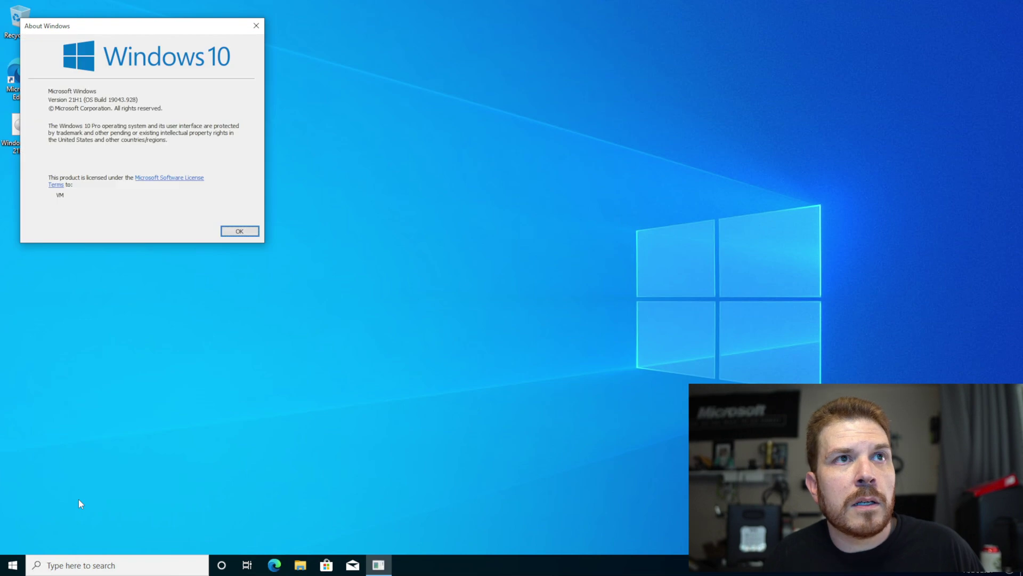
drag(181, 31, 381, 110)
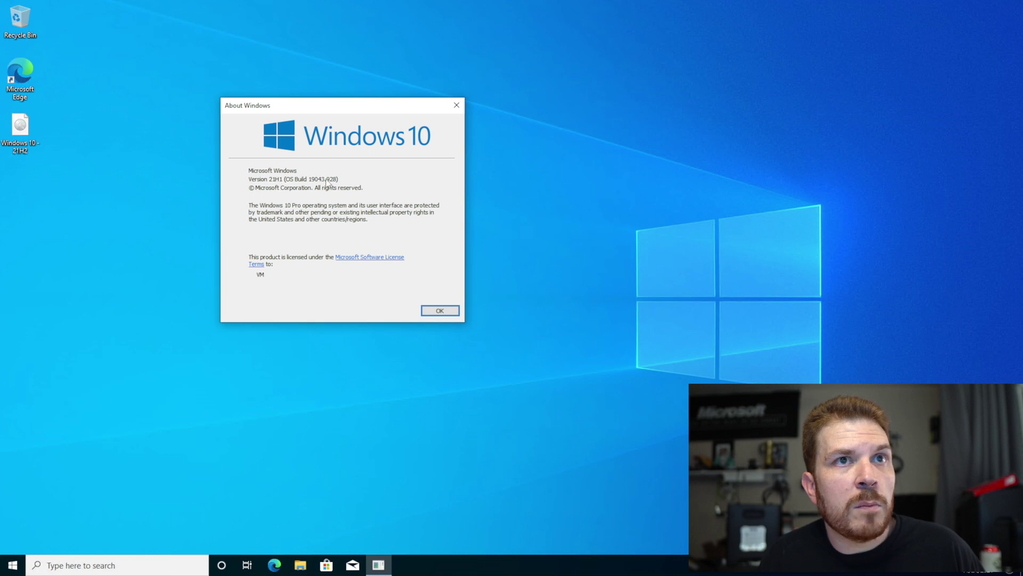
click(457, 105)
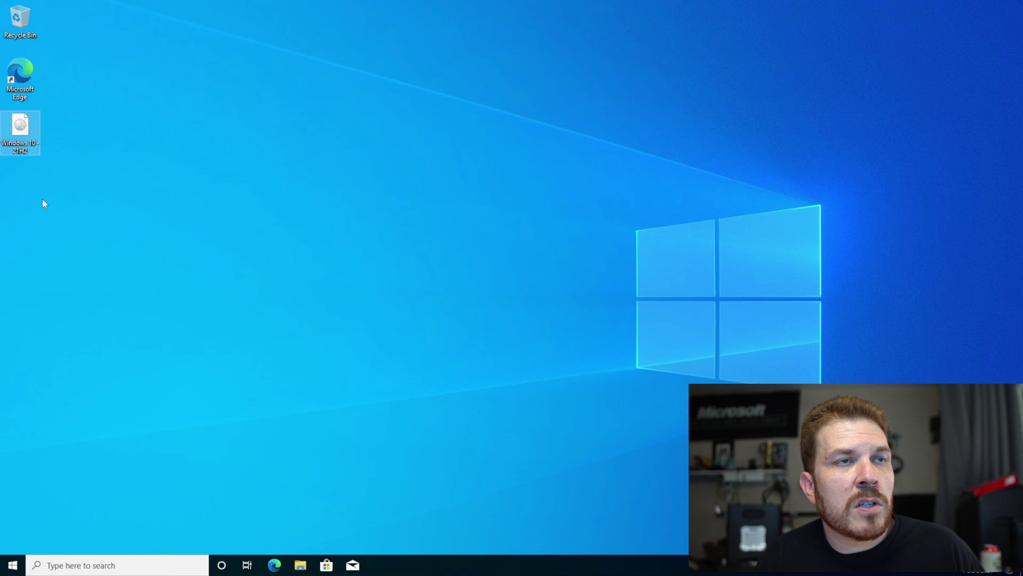
Mount the Windows 10 - 21H2 ISO as drive E: and start its Windows 10 Setup
double_click(32, 124)
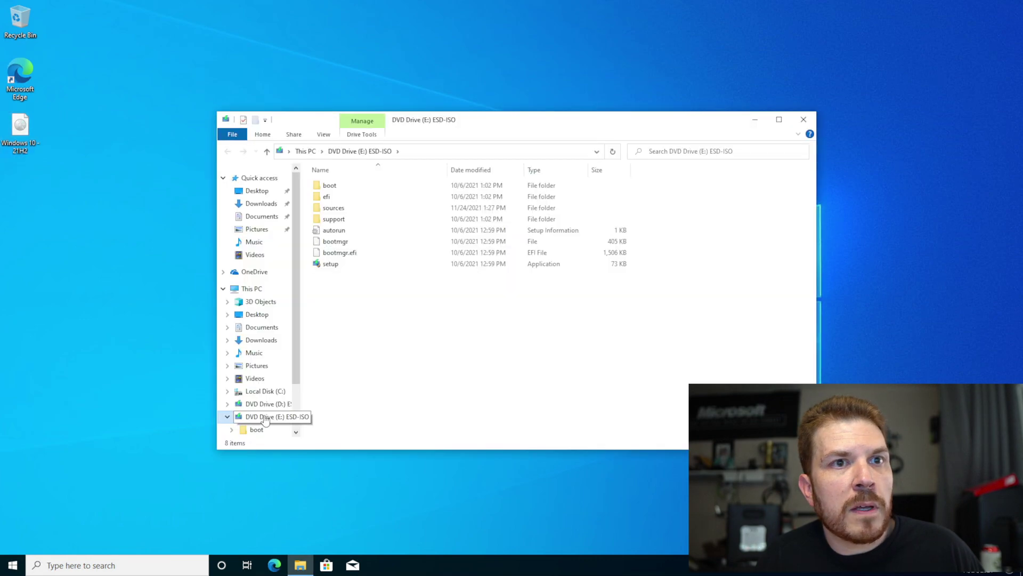
double_click(364, 266)
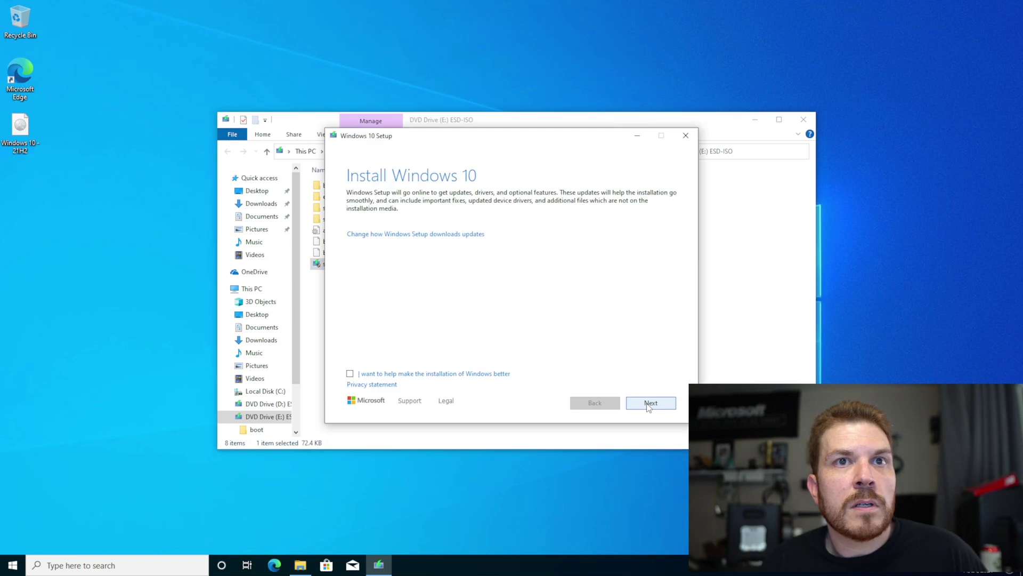
click(649, 405)
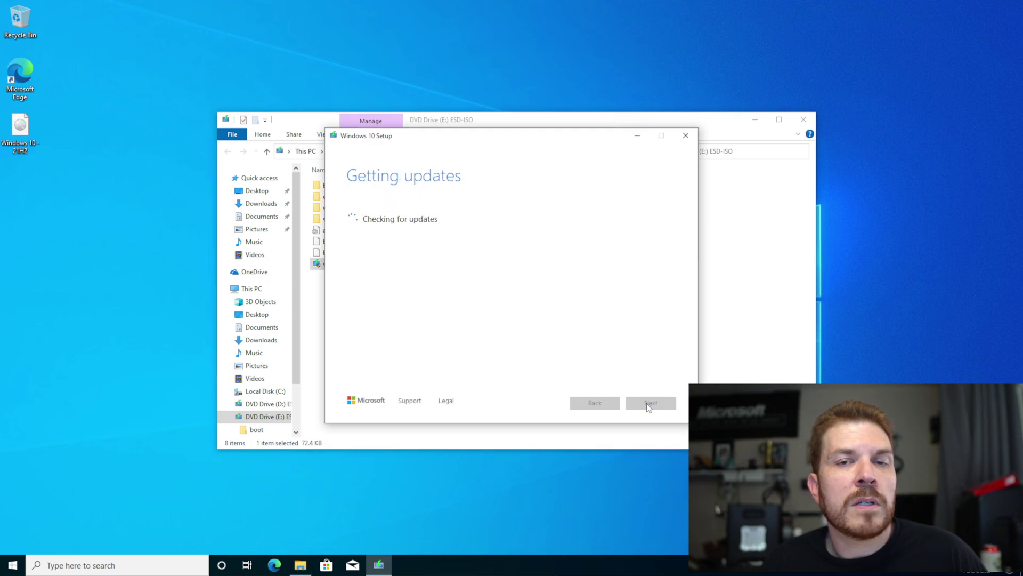
click(746, 121)
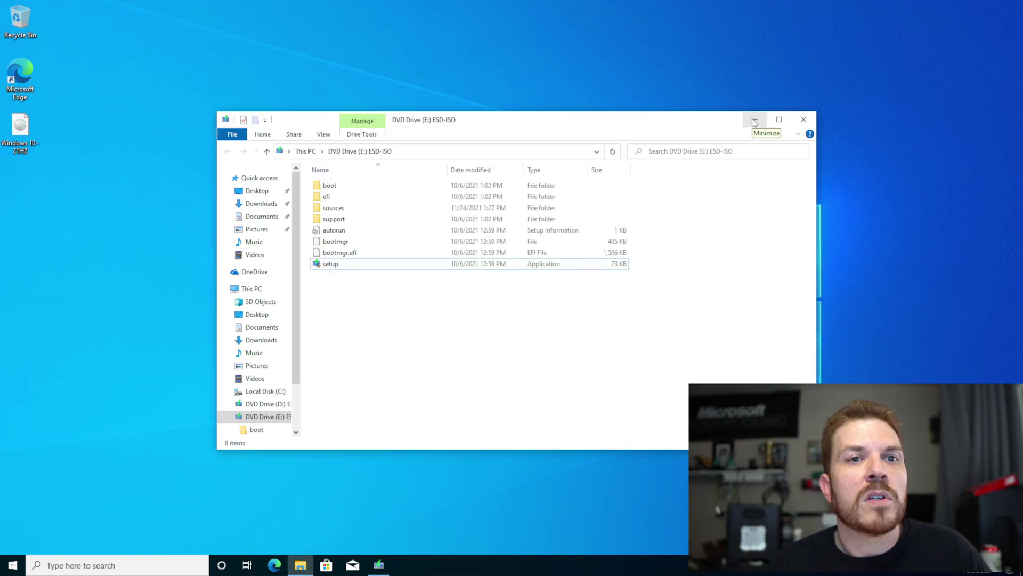
Bring the setup window forward and accept the Windows 10 license terms
click(755, 123)
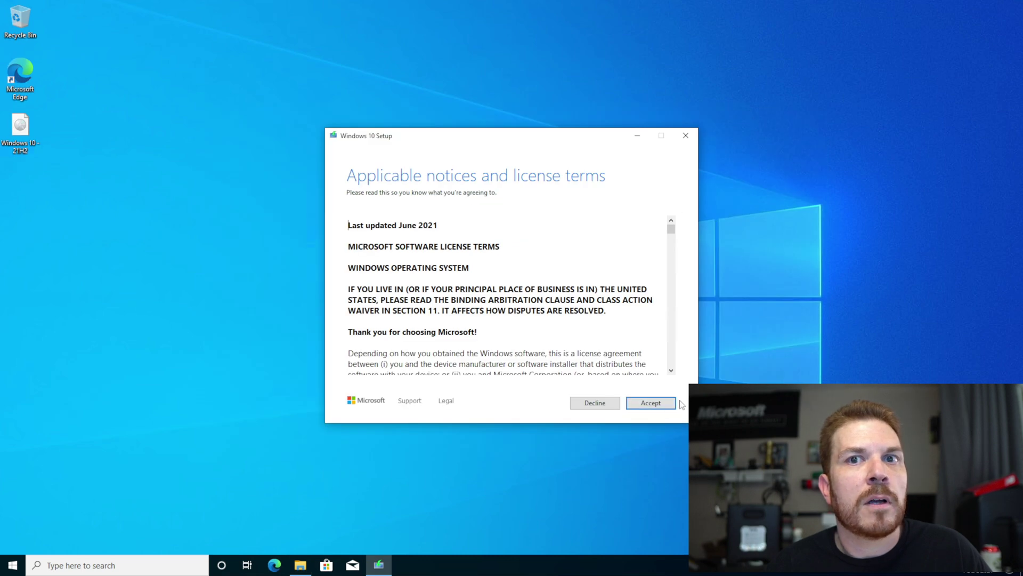
click(651, 404)
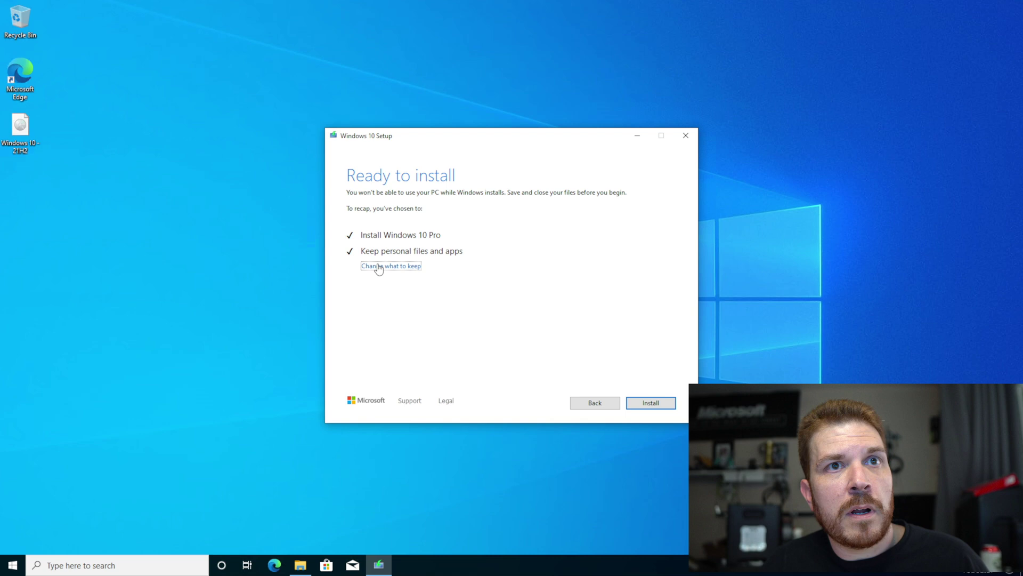
click(379, 268)
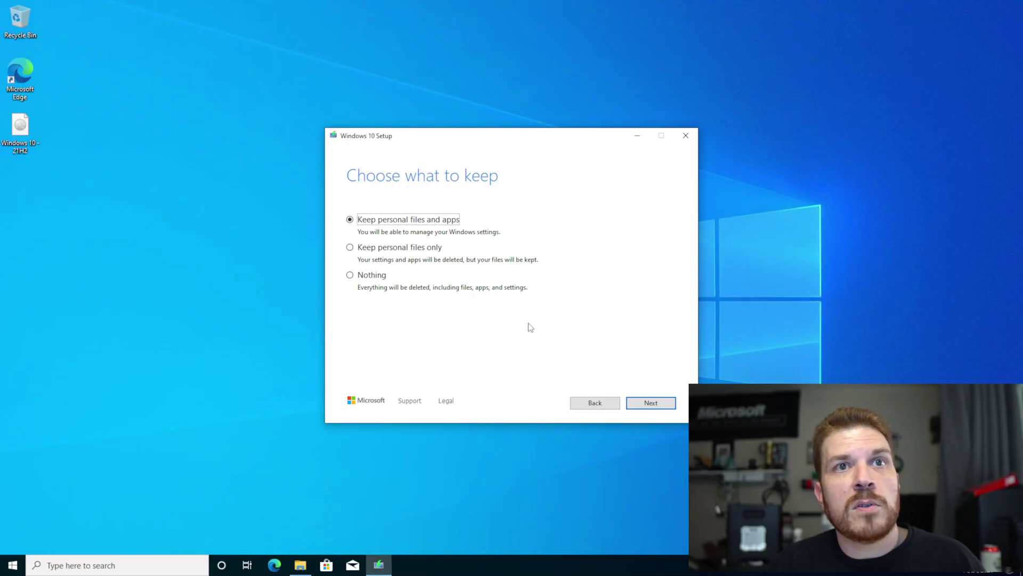
click(648, 404)
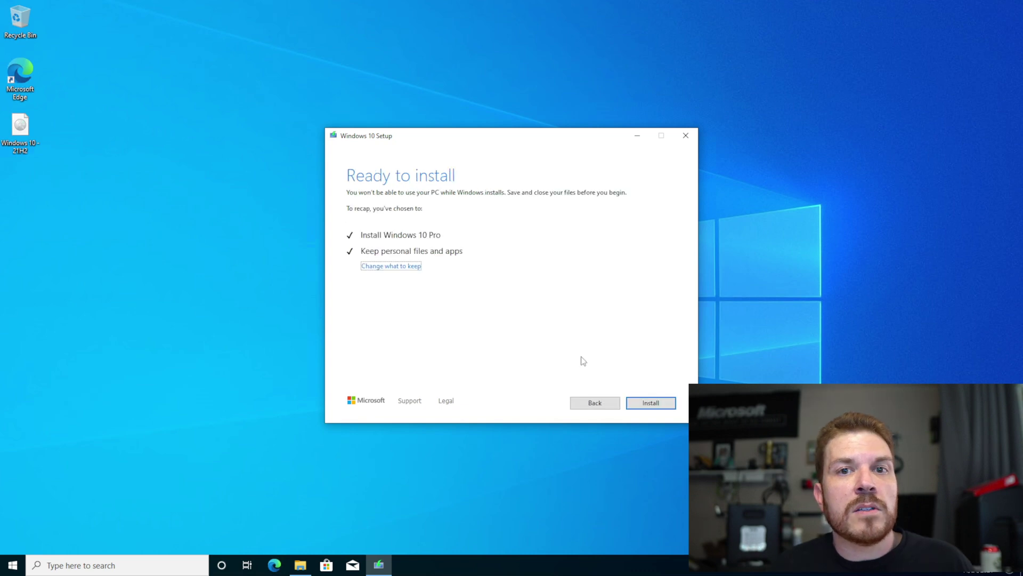
Start the in-place upgrade to Windows 10 Pro, keeping personal files and apps
click(649, 404)
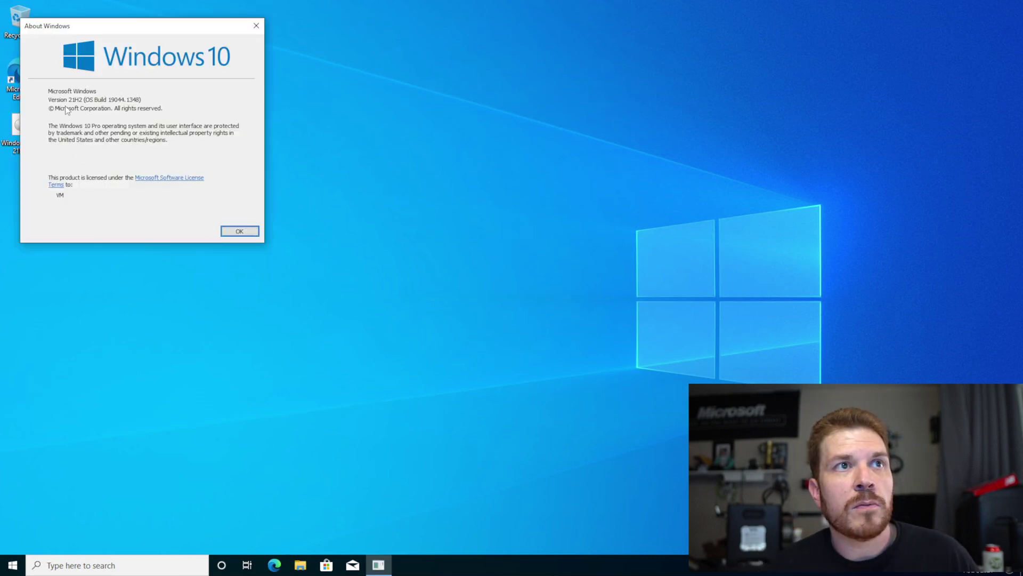
Close About Windows and run Check for updates in Settings > Update & Security
key(Return)
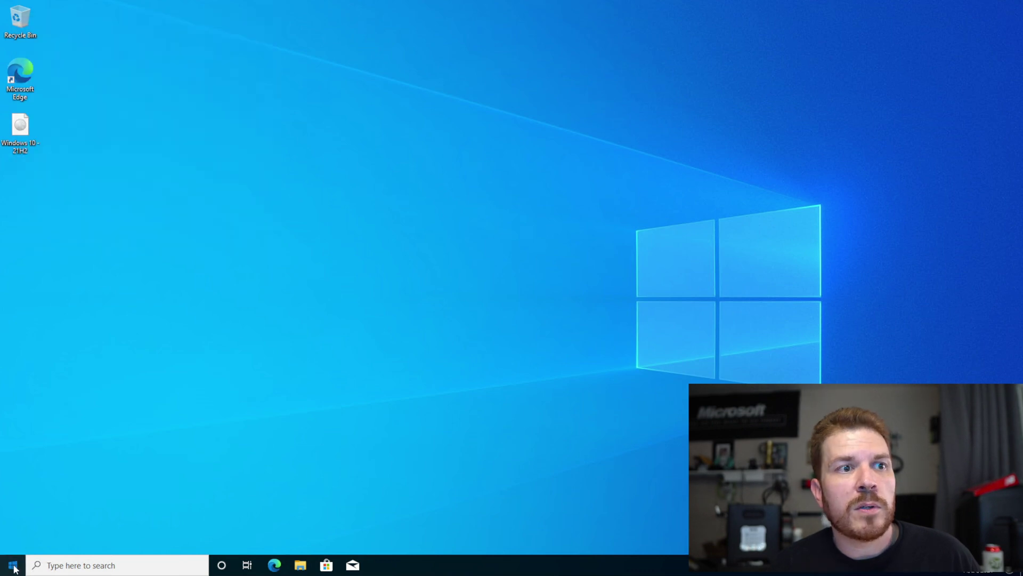
click(12, 564)
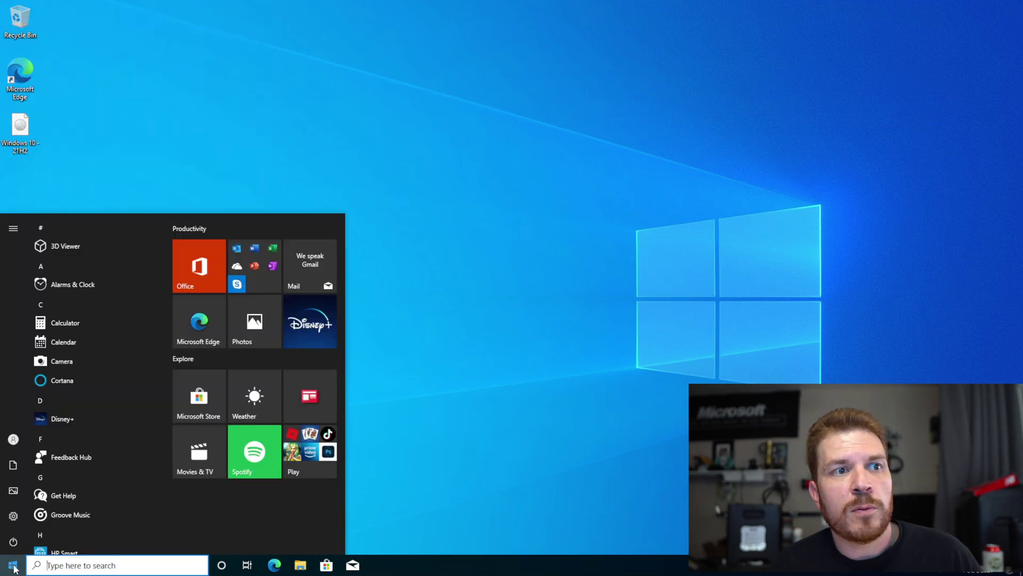
click(14, 517)
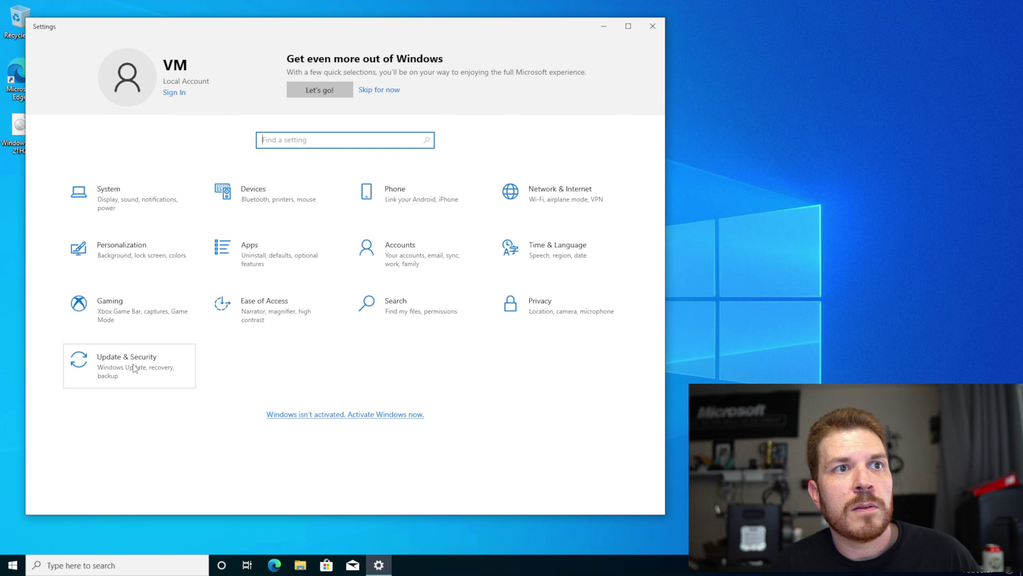
click(134, 368)
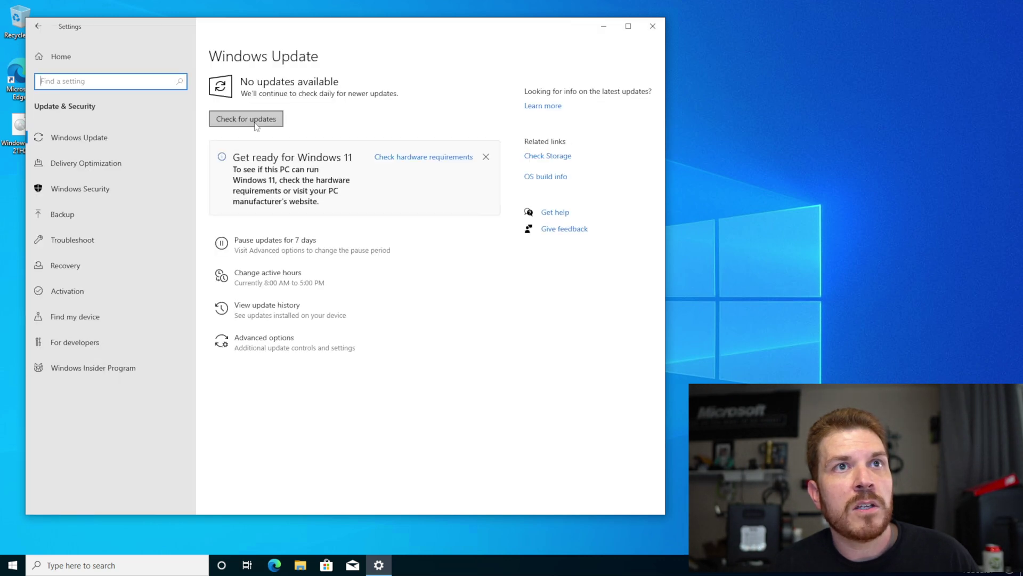
click(254, 121)
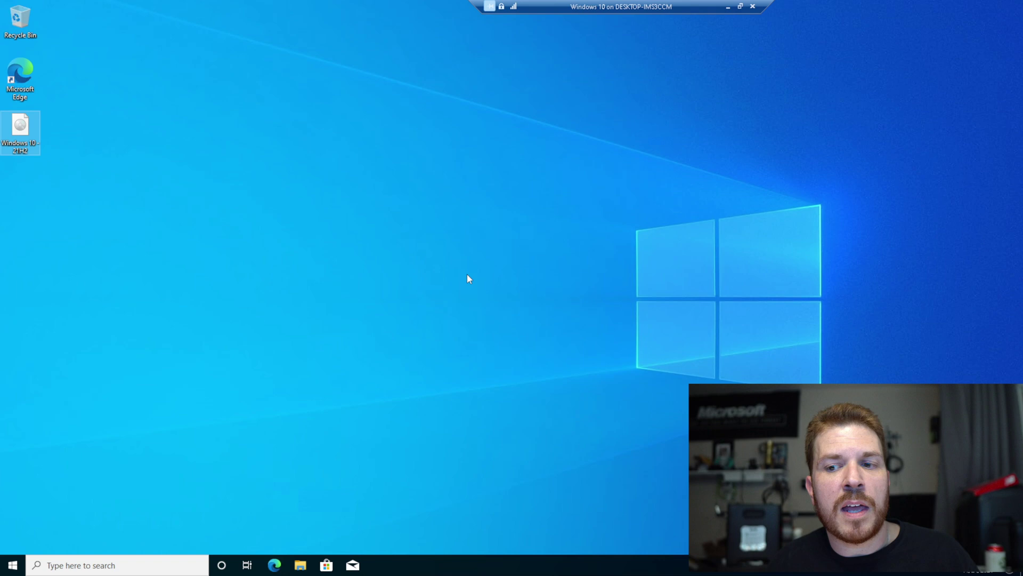
Delete the 21H2 ISO from the desktop and browse Local Disk (C:) to find Windows.old
right_click(22, 25)
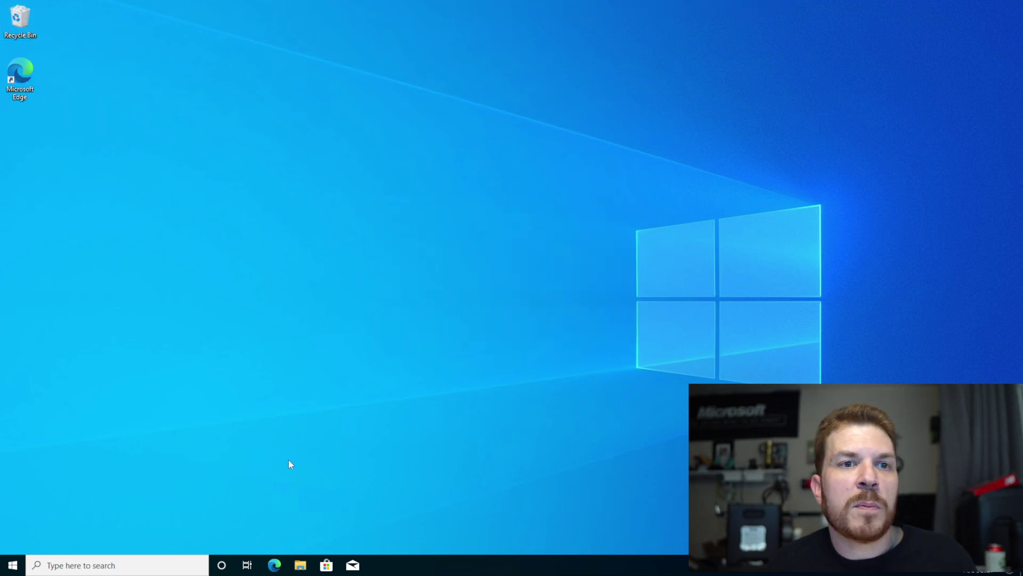
click(300, 566)
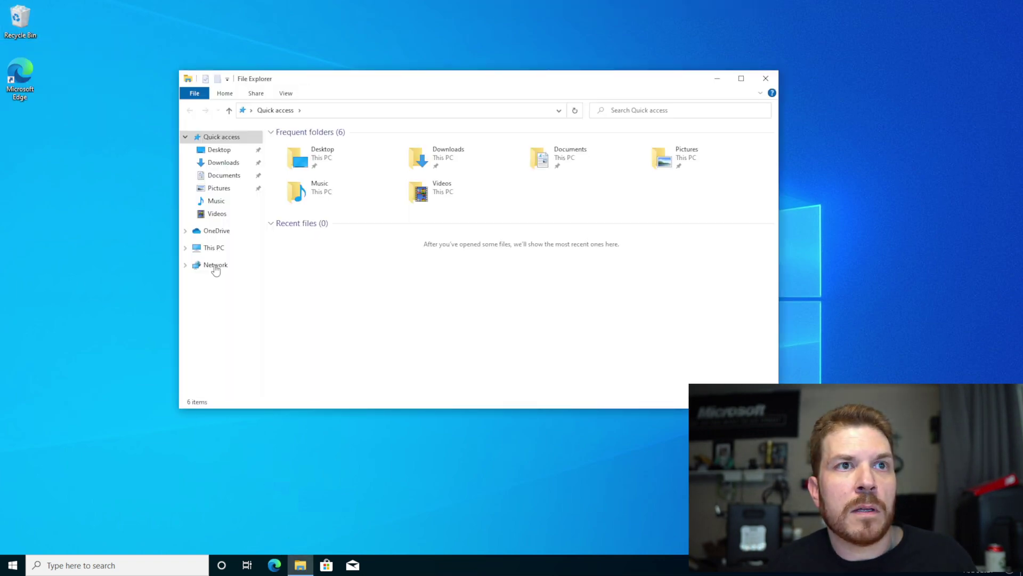
click(214, 248)
double_click(341, 257)
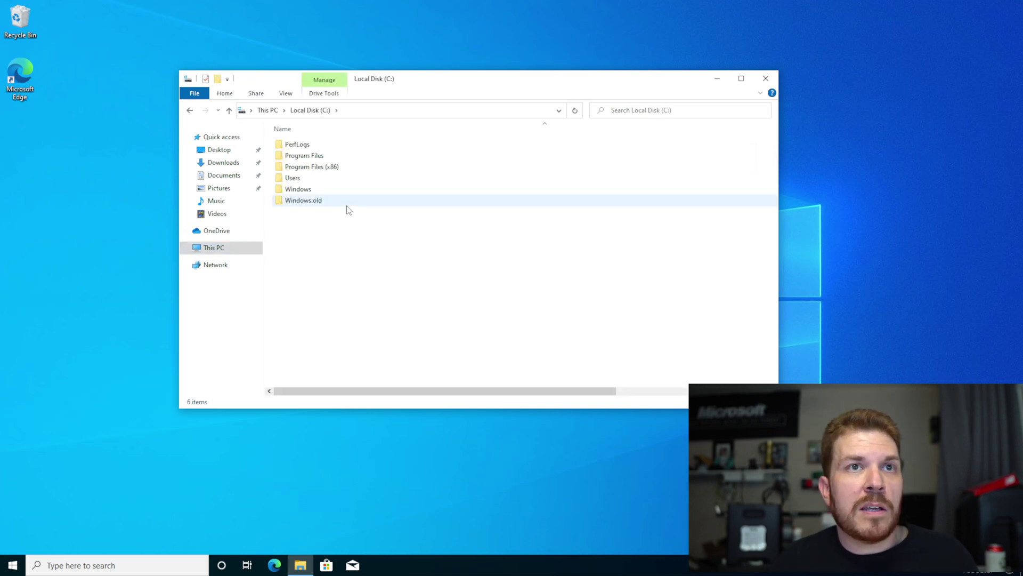
Launch Disk Cleanup from a Start search for 'disk' and rescan including system files
click(775, 80)
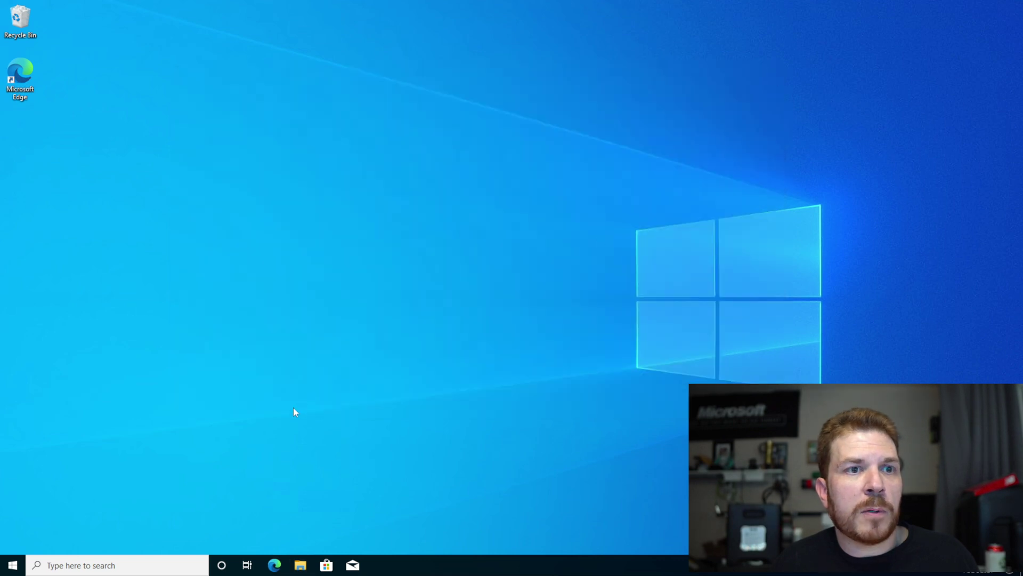
click(13, 566)
text(di)
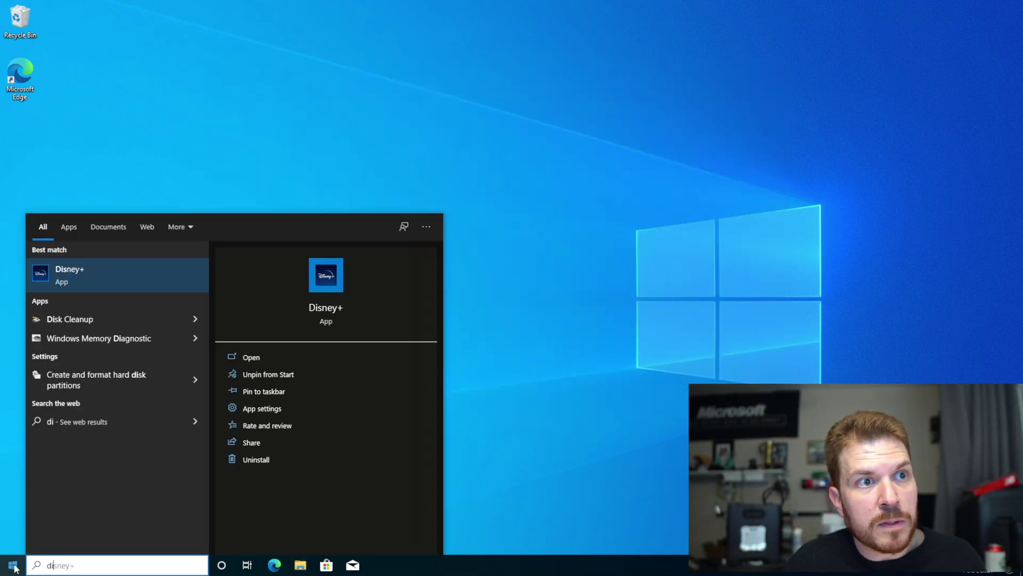
text(sk)
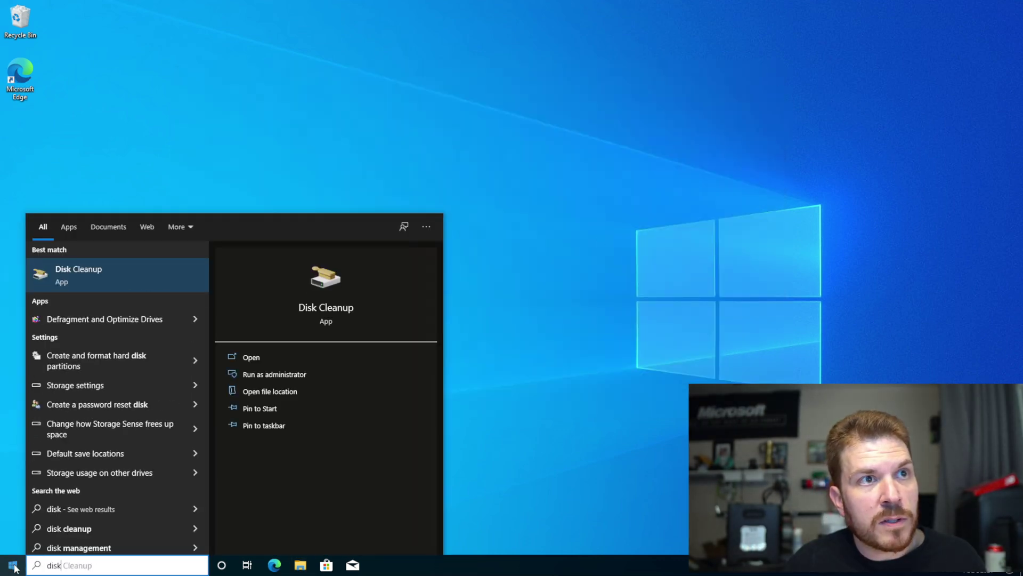
click(107, 275)
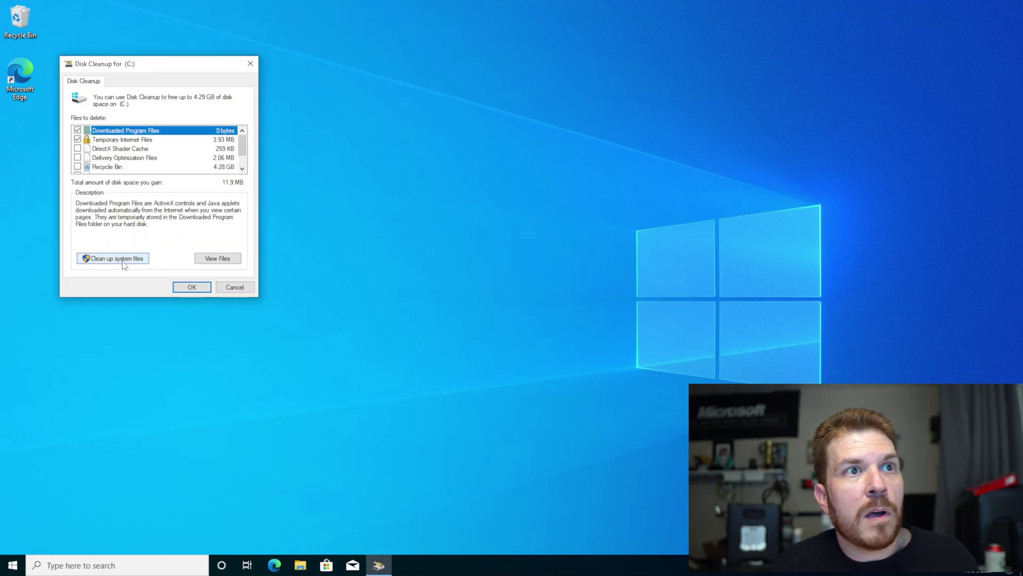
click(122, 260)
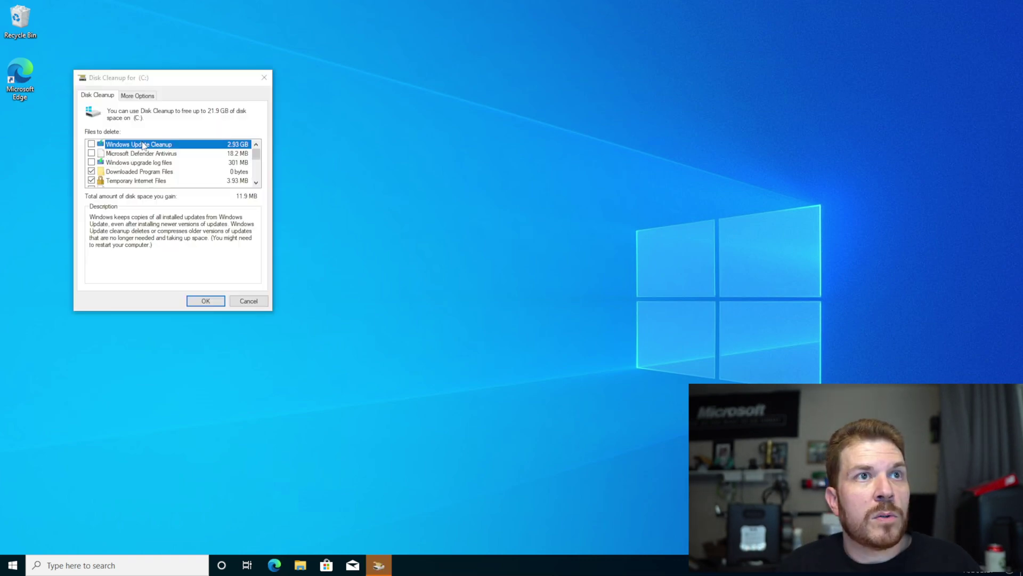
Tick Windows Update Cleanup, Defender Antivirus files, upgrade log files and Recycle Bin categories
click(92, 144)
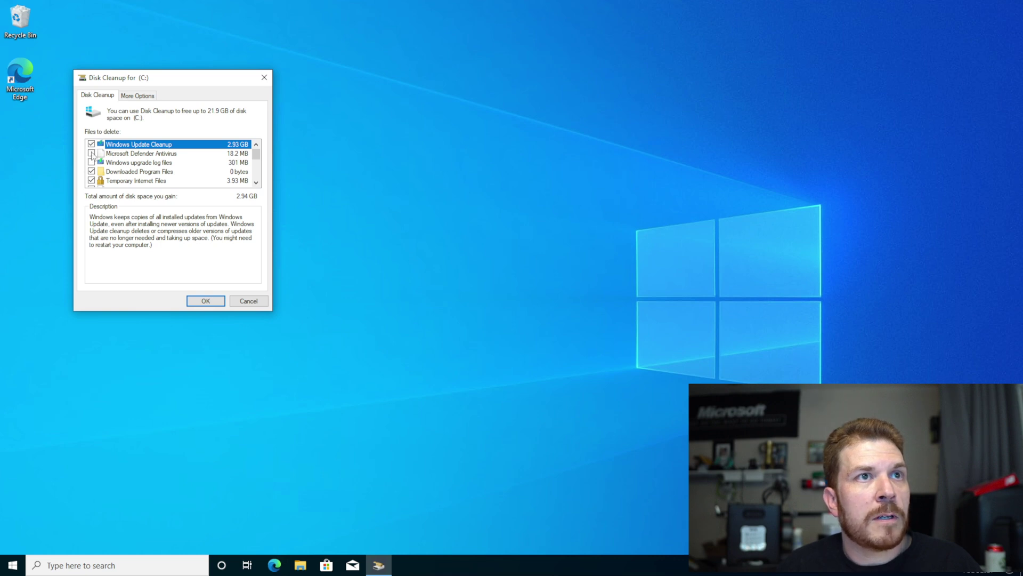
click(91, 152)
click(92, 162)
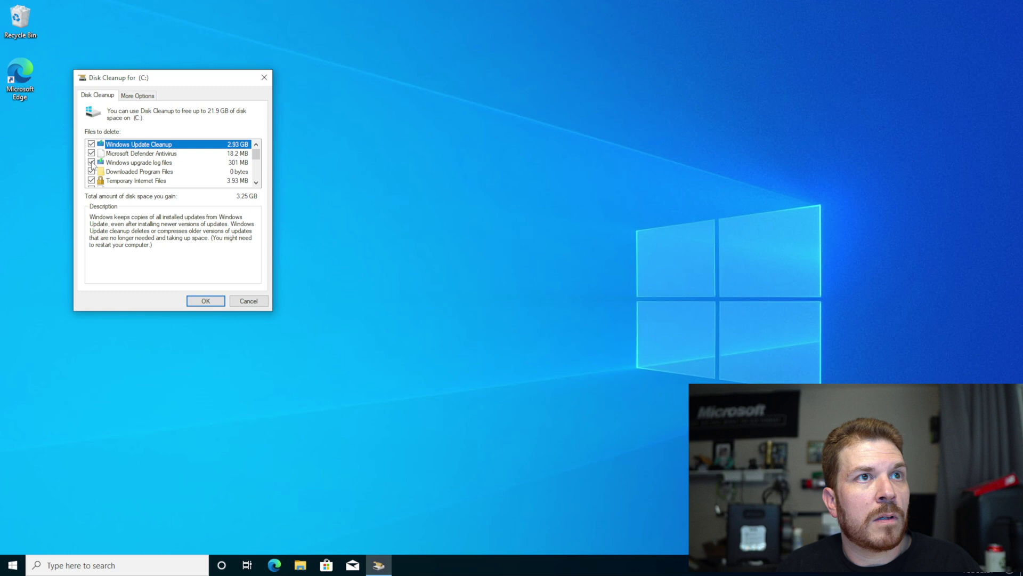
scroll(98, 183, down, 2)
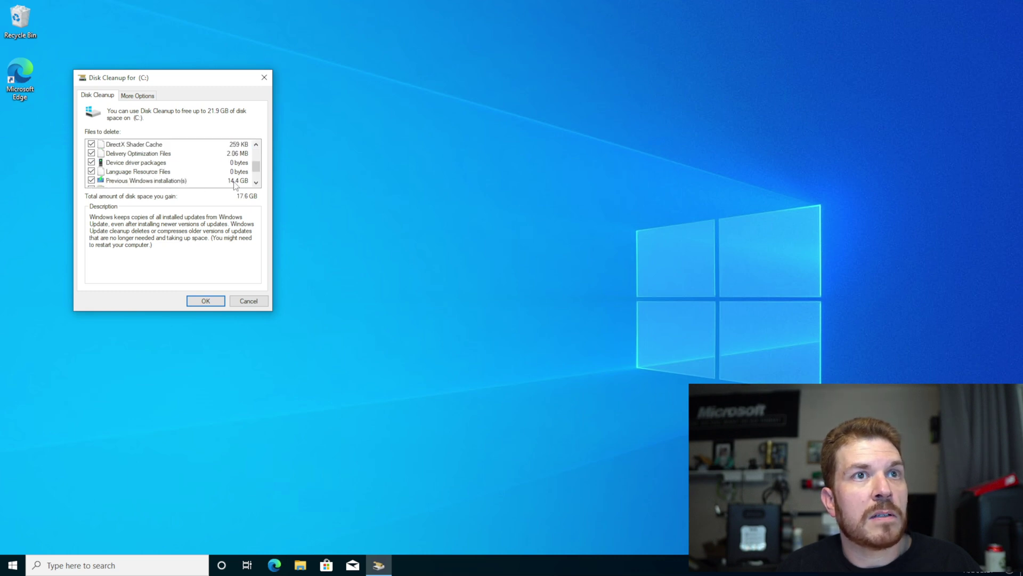
scroll(235, 184, down, 1)
click(92, 162)
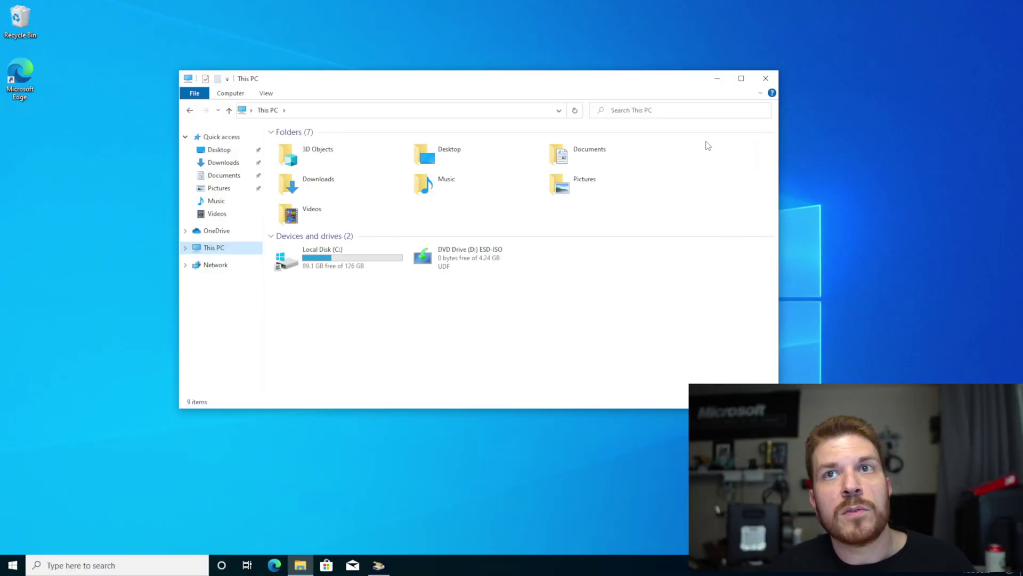
After Disk Cleanup completes, check This PC in File Explorer: drive C: shows 103 GB free of 126 GB
click(718, 78)
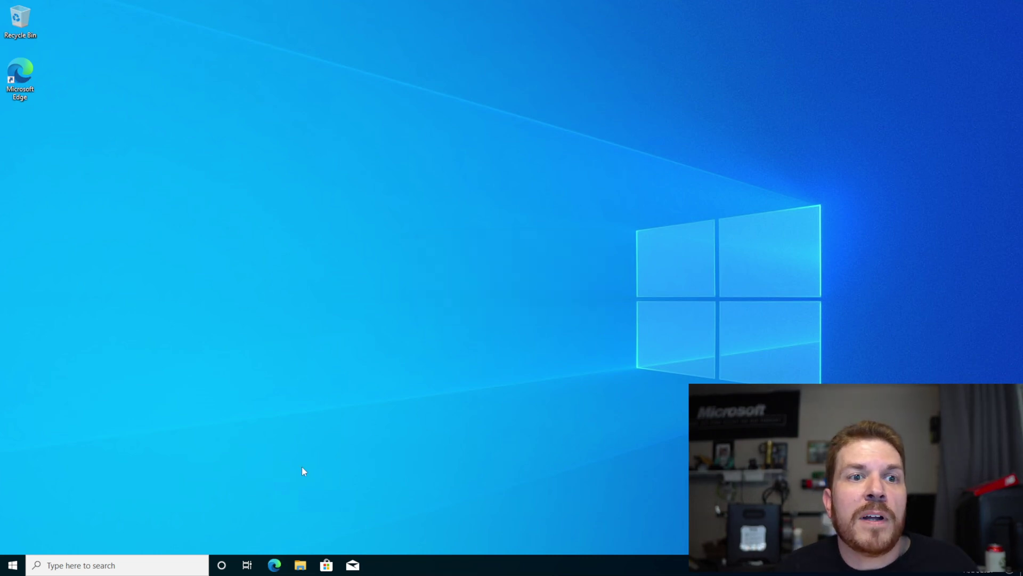
click(301, 566)
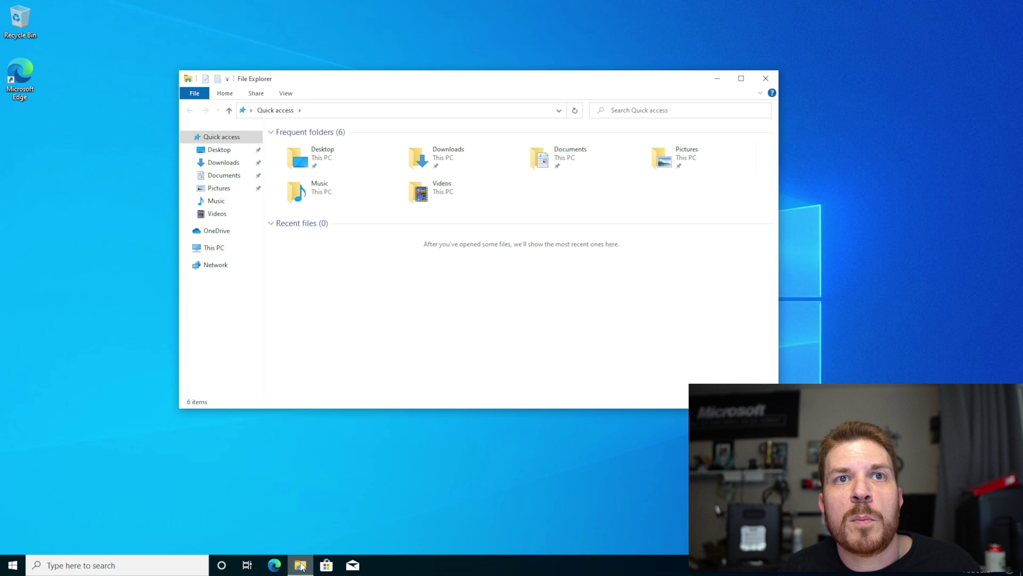
click(212, 248)
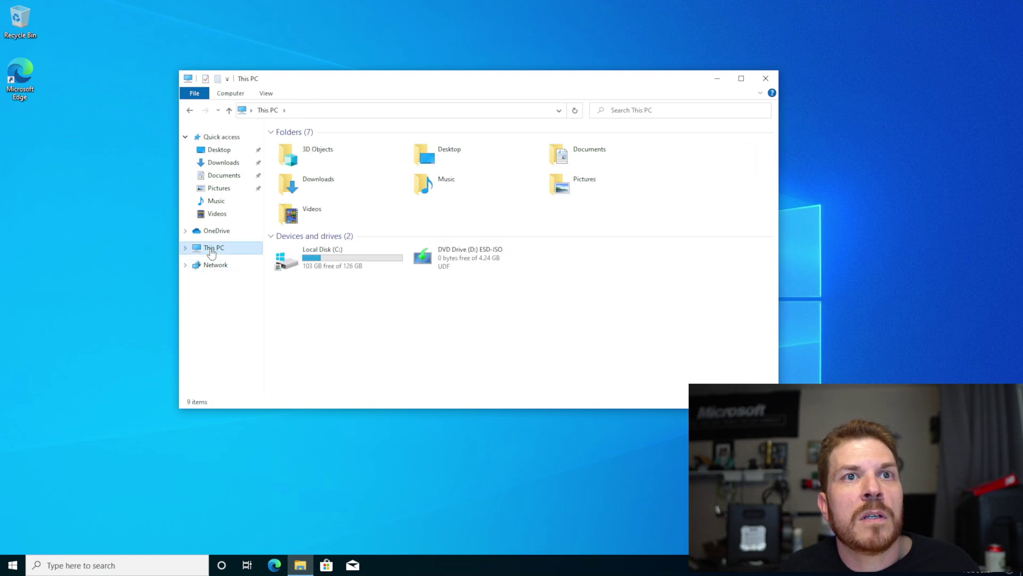